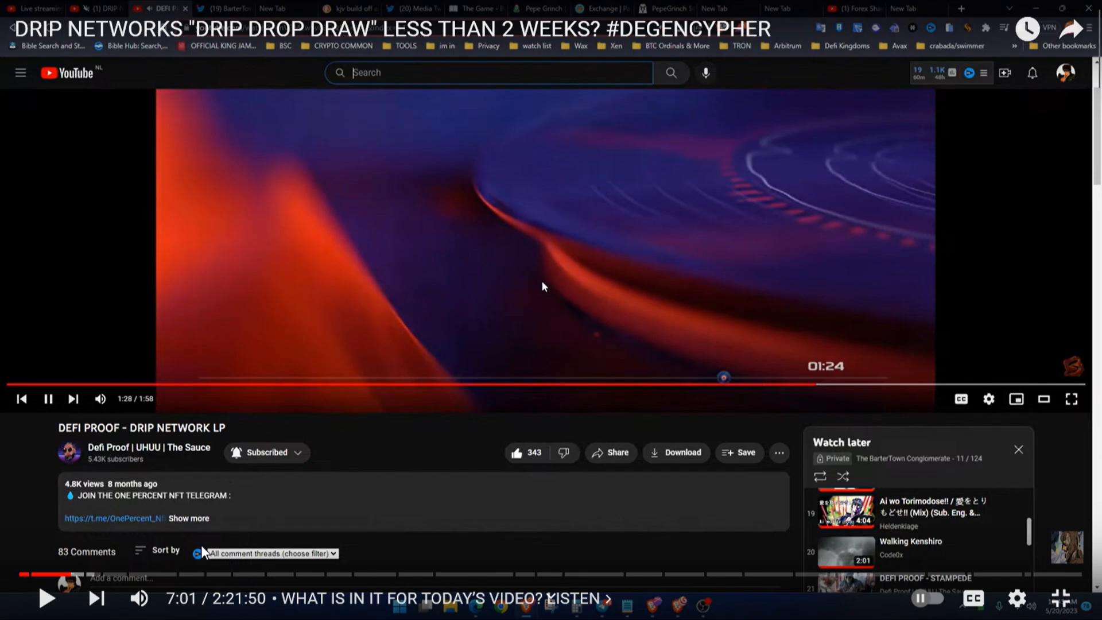
Resume playing the Drip Networks livestream replay from the full-screen player
{"action": "left_click", "coordinate": [47, 601]}
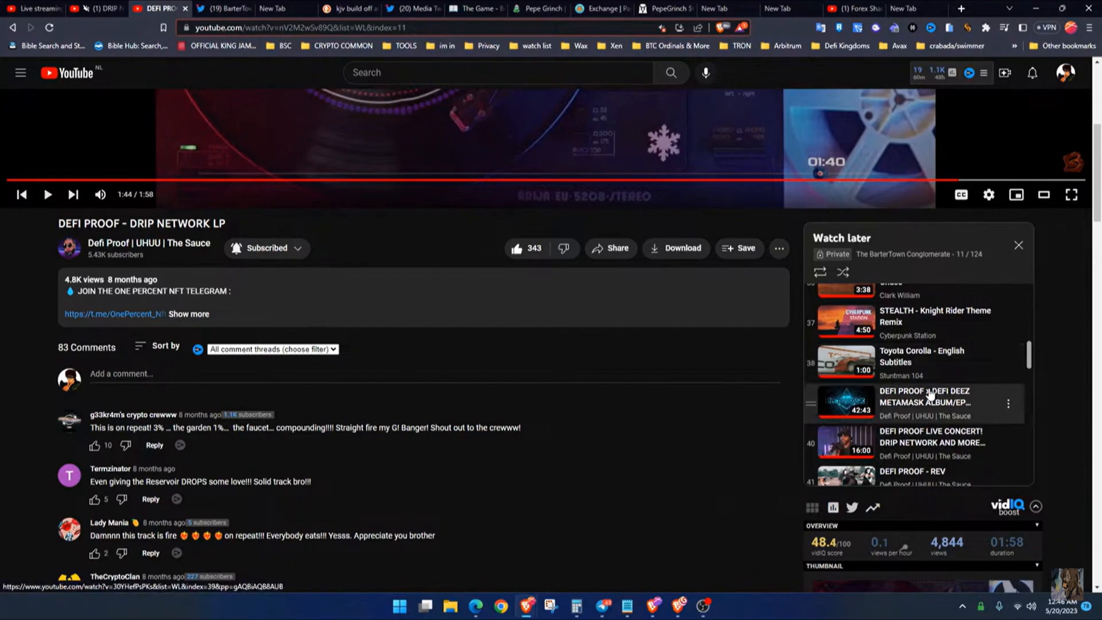
{"action": "scroll", "coordinate": [930, 393], "scroll_direction": "down", "scroll_amount": 1}
{"action": "scroll", "coordinate": [930, 392], "scroll_direction": "down", "scroll_amount": 2}
{"action": "scroll", "coordinate": [930, 396], "scroll_direction": "down", "scroll_amount": 2}
{"action": "scroll", "coordinate": [861, 404], "scroll_direction": "up", "scroll_amount": 1}
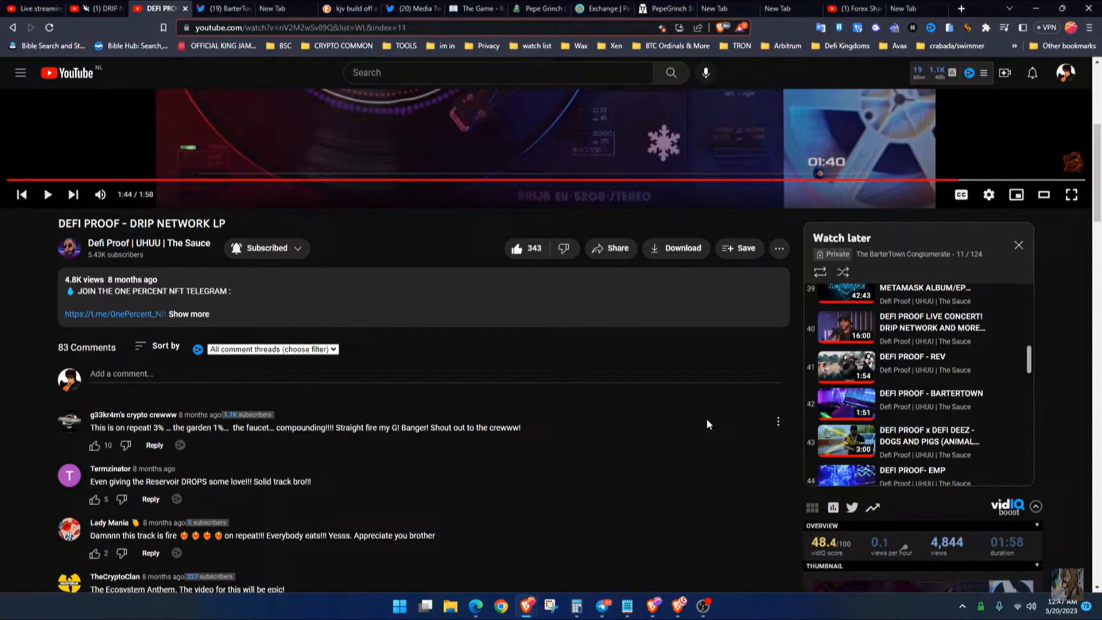
Pause the livestream replay once the Drip Network LP track's comments are showing
{"action": "left_click", "coordinate": [624, 488]}
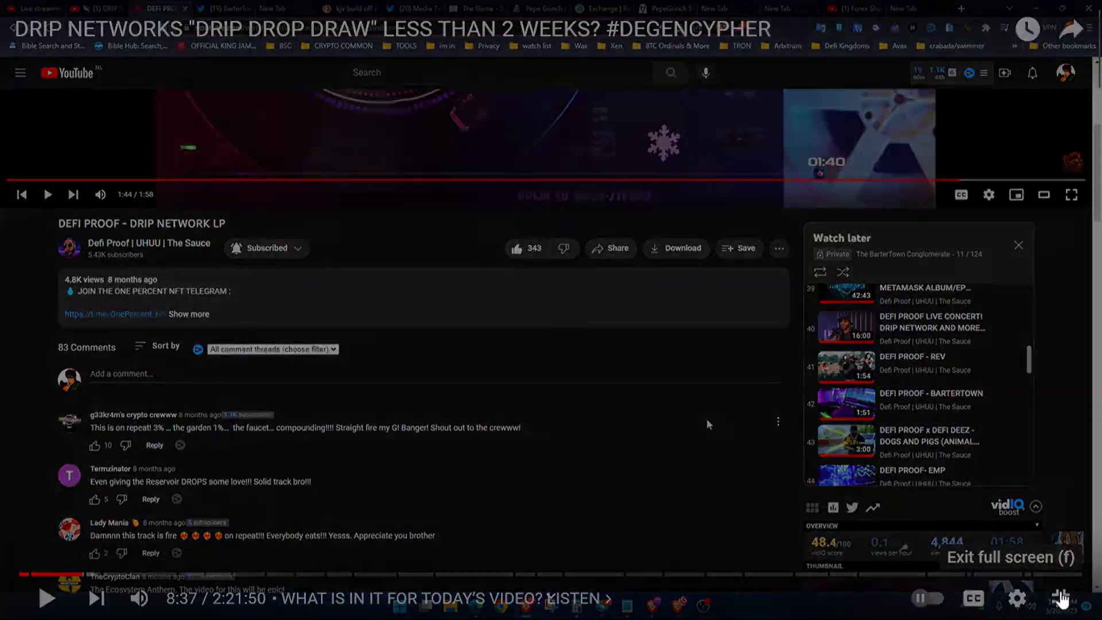
Exit full screen to show the watch page with chat replay, video paused at 8:37
{"action": "left_click", "coordinate": [1061, 598]}
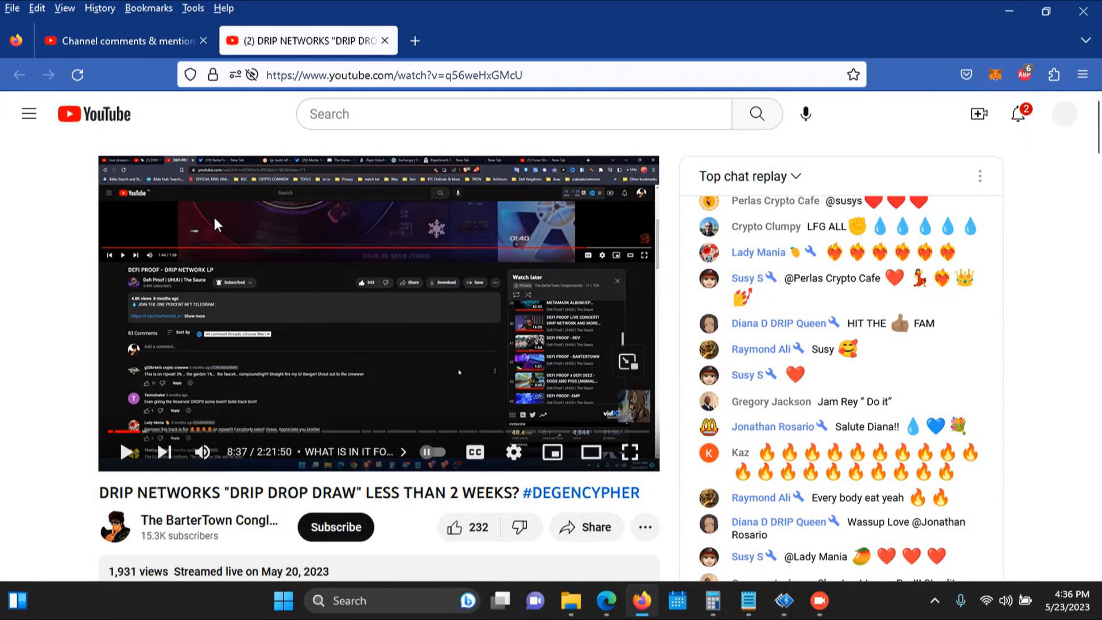
Go to the channel comments inbox and highlight the $400 garden remark and the viewer's garden reply
{"action": "left_click", "coordinate": [123, 43]}
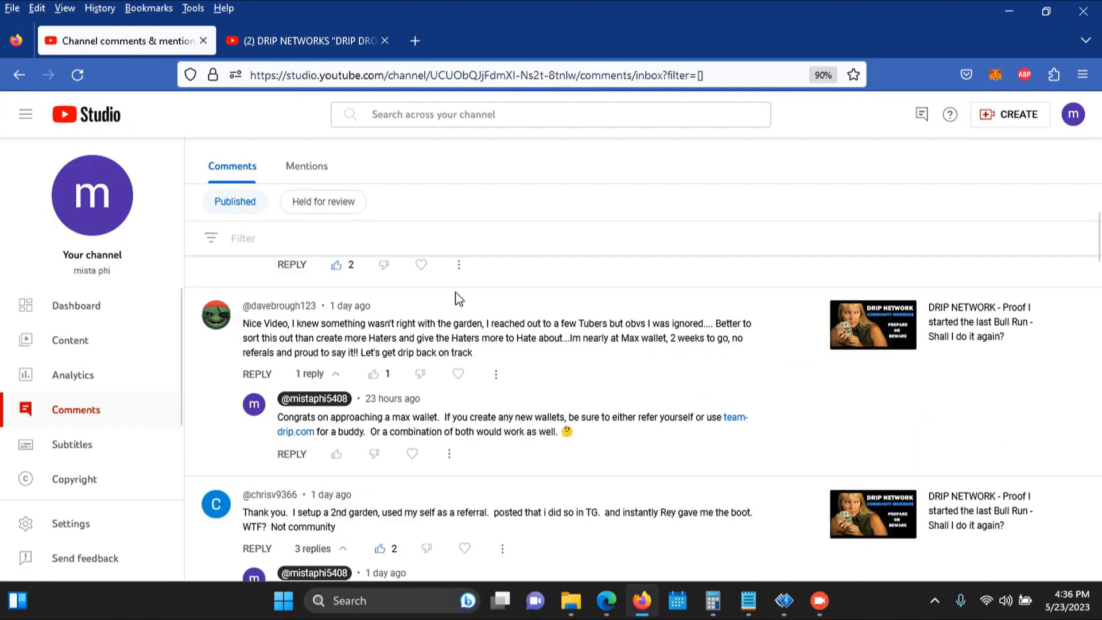
{"action": "scroll", "coordinate": [488, 341], "scroll_direction": "down", "scroll_amount": 3}
{"action": "scroll", "coordinate": [488, 341], "scroll_direction": "down", "scroll_amount": 2}
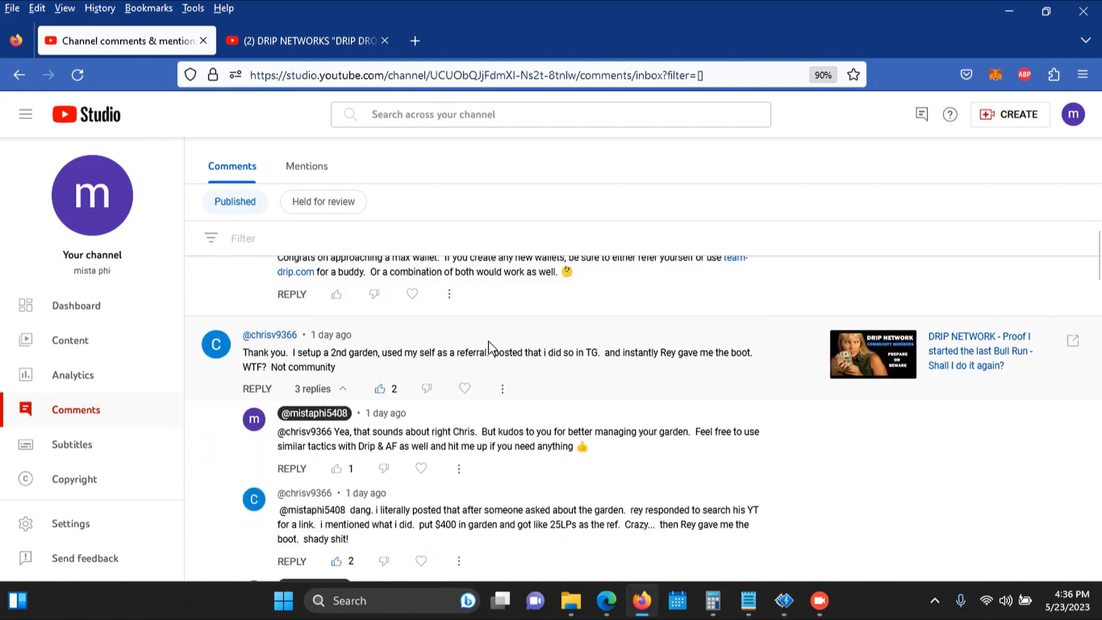
{"action": "scroll", "coordinate": [488, 341], "scroll_direction": "down", "scroll_amount": 1}
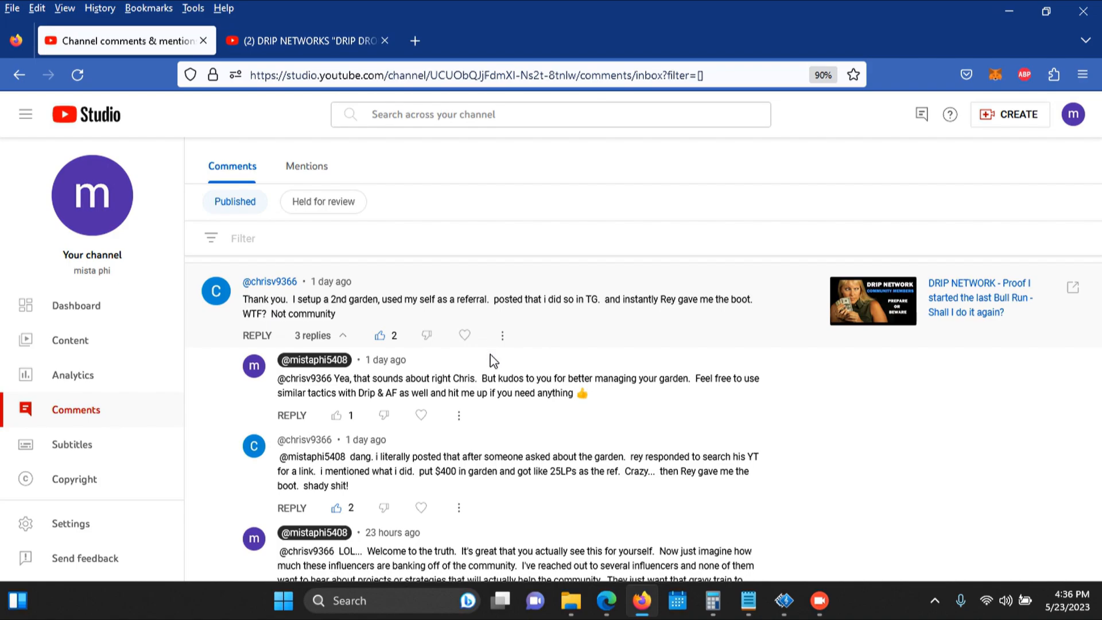
{"action": "scroll", "coordinate": [488, 341], "scroll_direction": "down", "scroll_amount": 3}
{"action": "scroll", "coordinate": [465, 362], "scroll_direction": "down", "scroll_amount": 3}
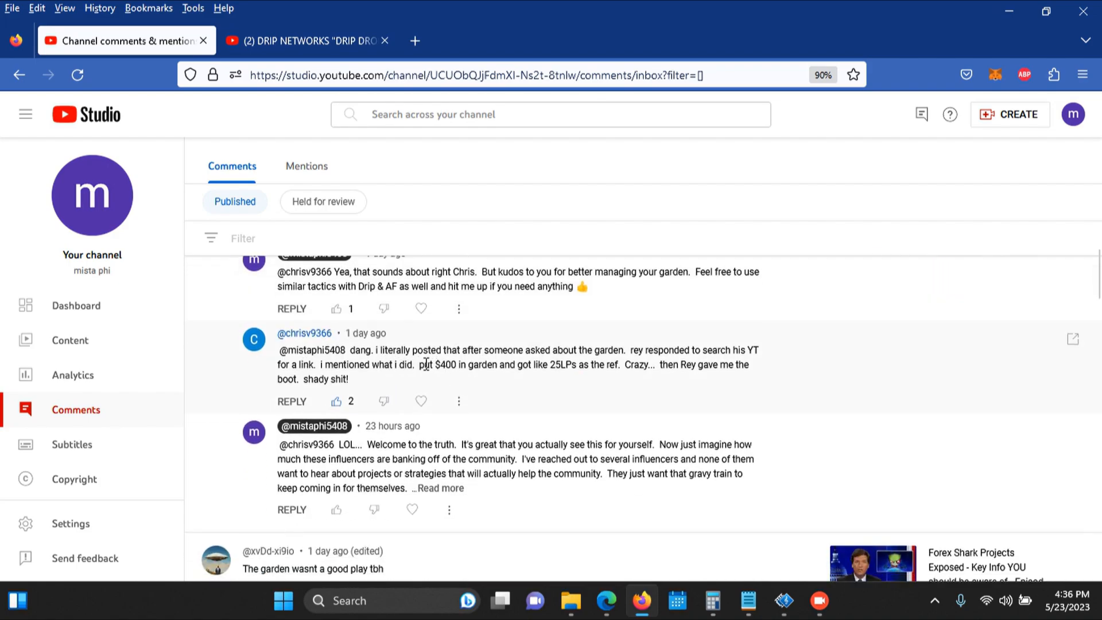
{"action": "left_click_drag", "start_coordinate": [424, 366], "coordinate": [531, 369]}
{"action": "left_click", "coordinate": [604, 365]}
{"action": "left_click_drag", "start_coordinate": [668, 365], "coordinate": [713, 366]}
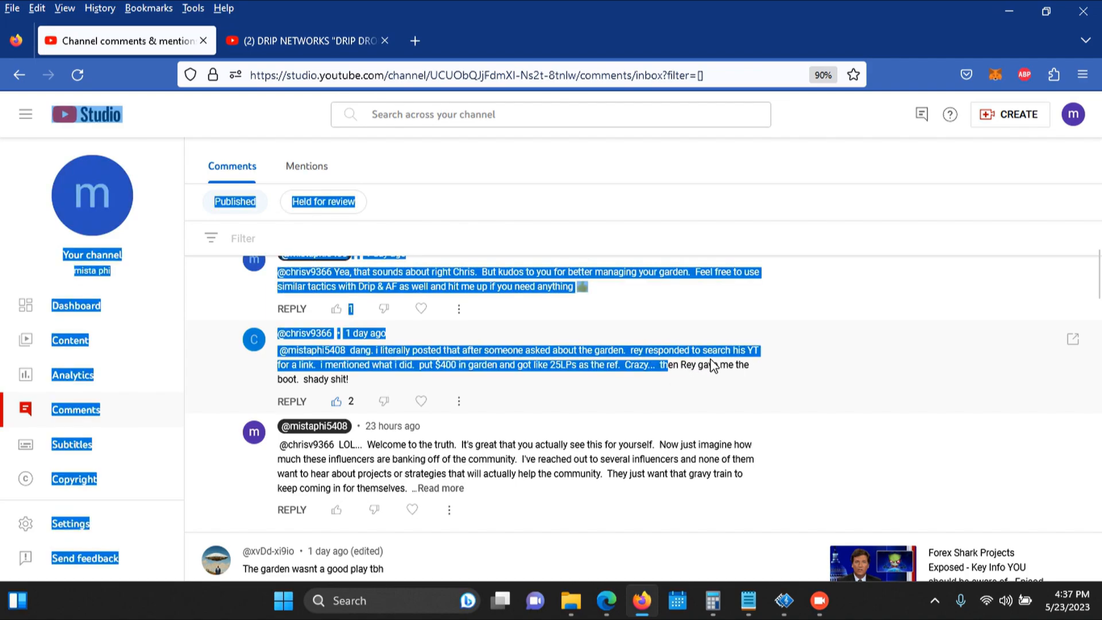
{"action": "left_click", "coordinate": [714, 365]}
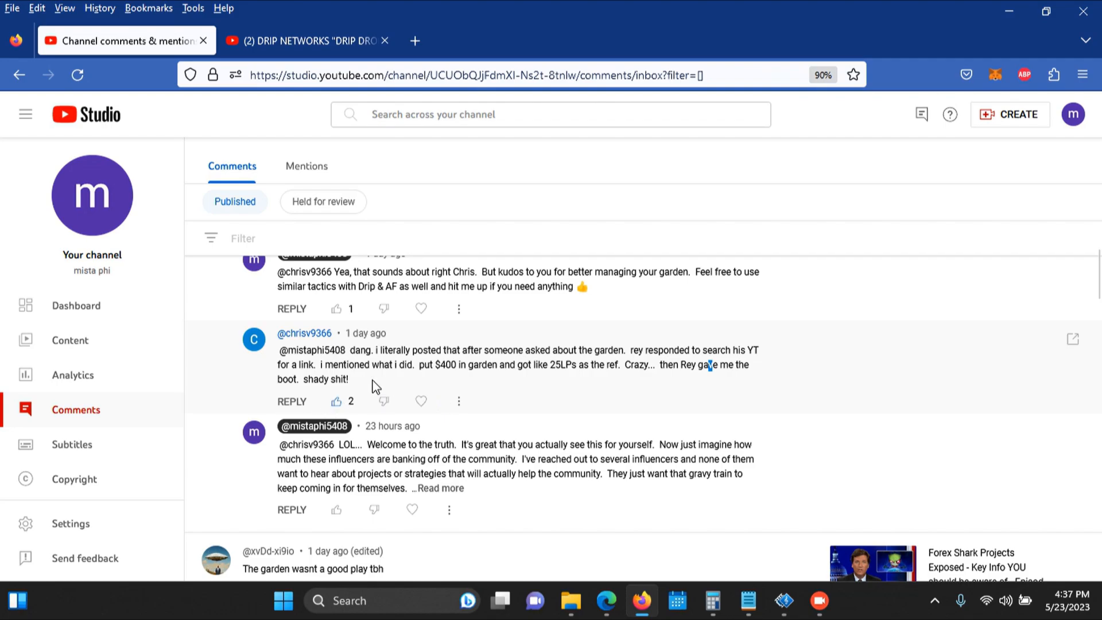
{"action": "key", "text": "ctrl+a"}
{"action": "left_click", "coordinate": [353, 388]}
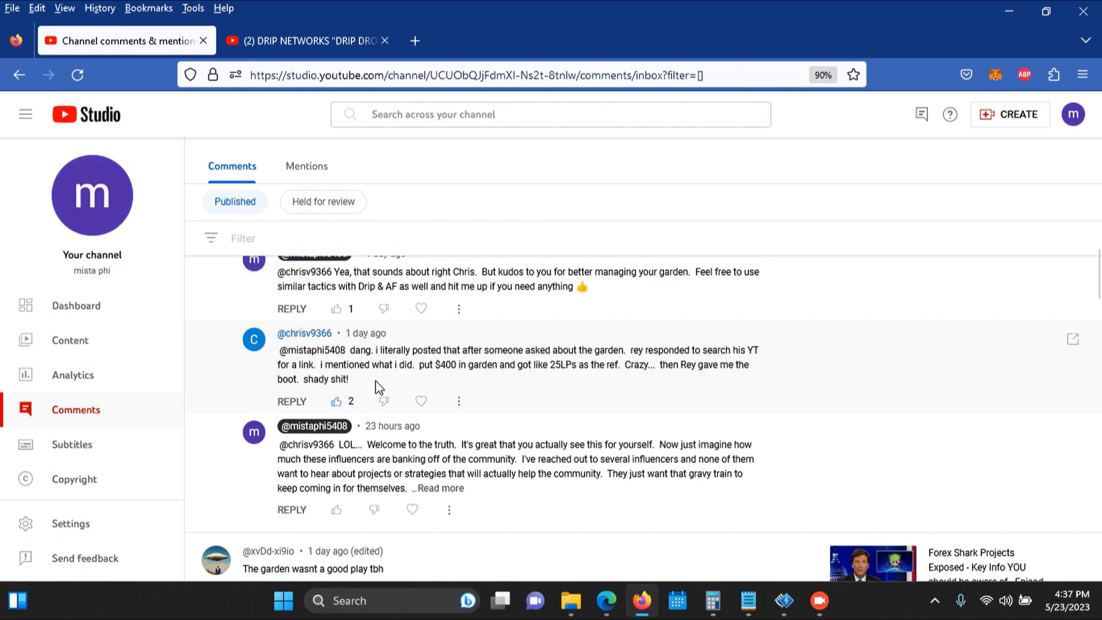